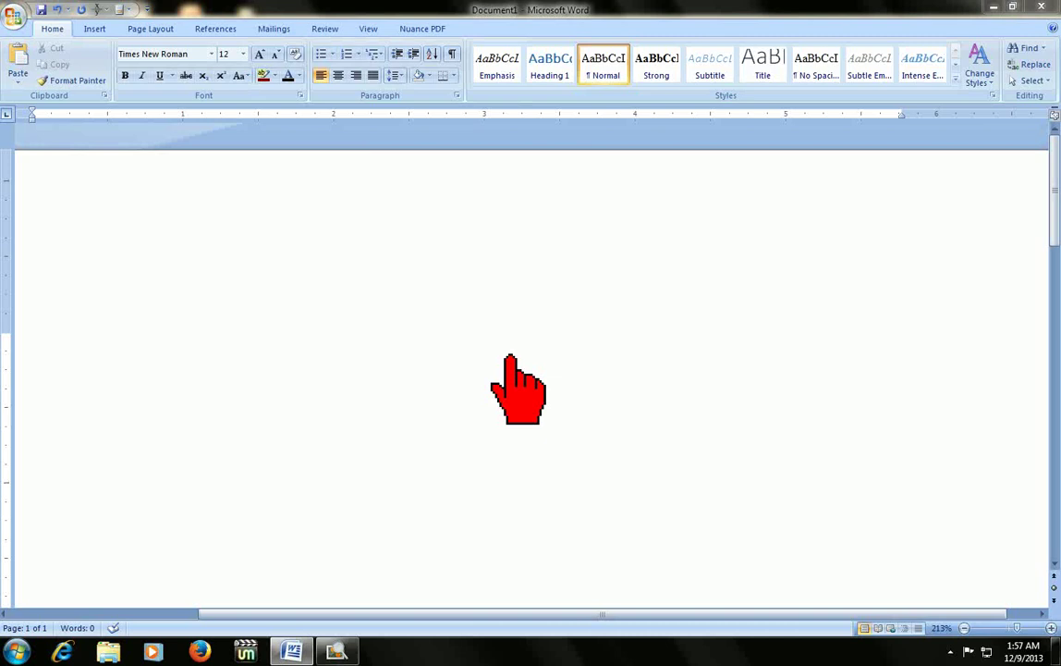
# Step: Place the insertion point in the empty, highly magnified Word page
pyautogui.click(377, 345)
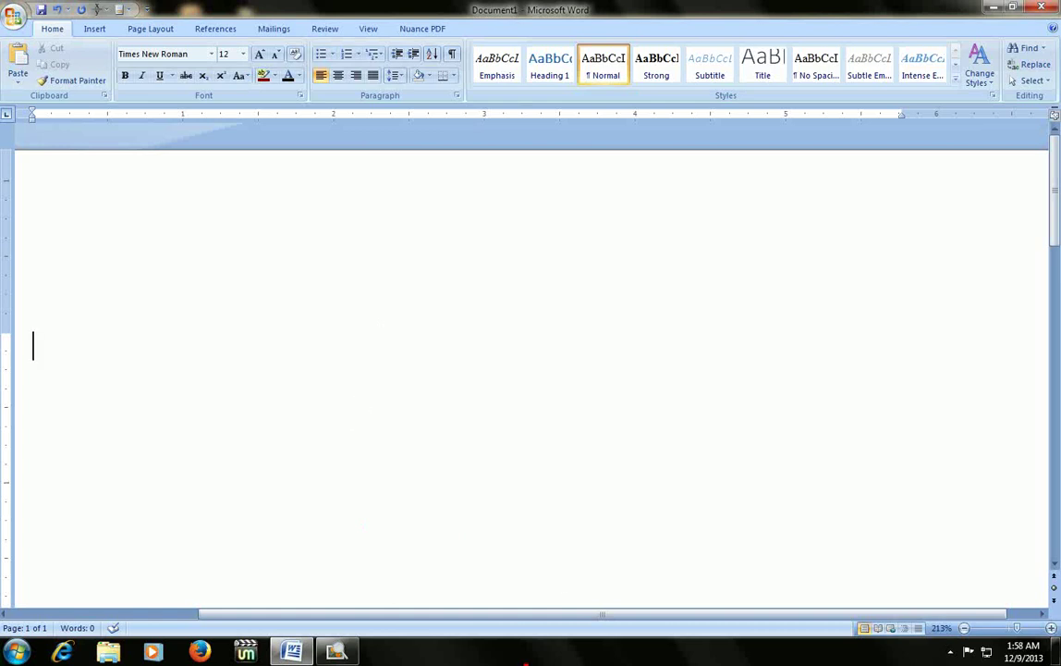
pyautogui.moveTo(534, 615); pyautogui.dragTo(199, 615)
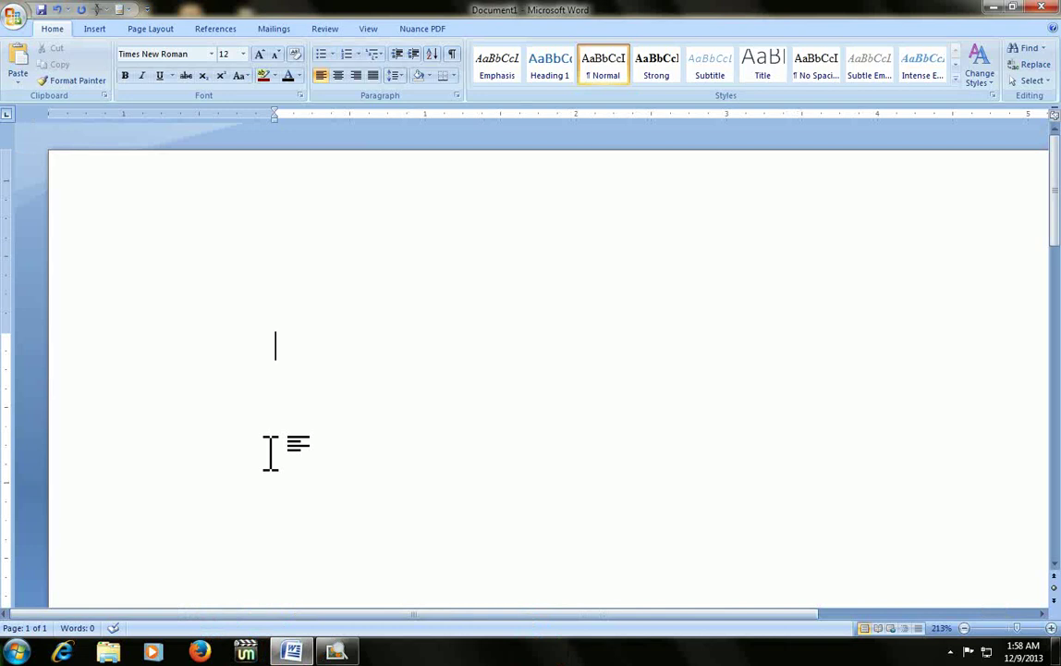
pyautogui.write('(')
pyautogui.write('tm')
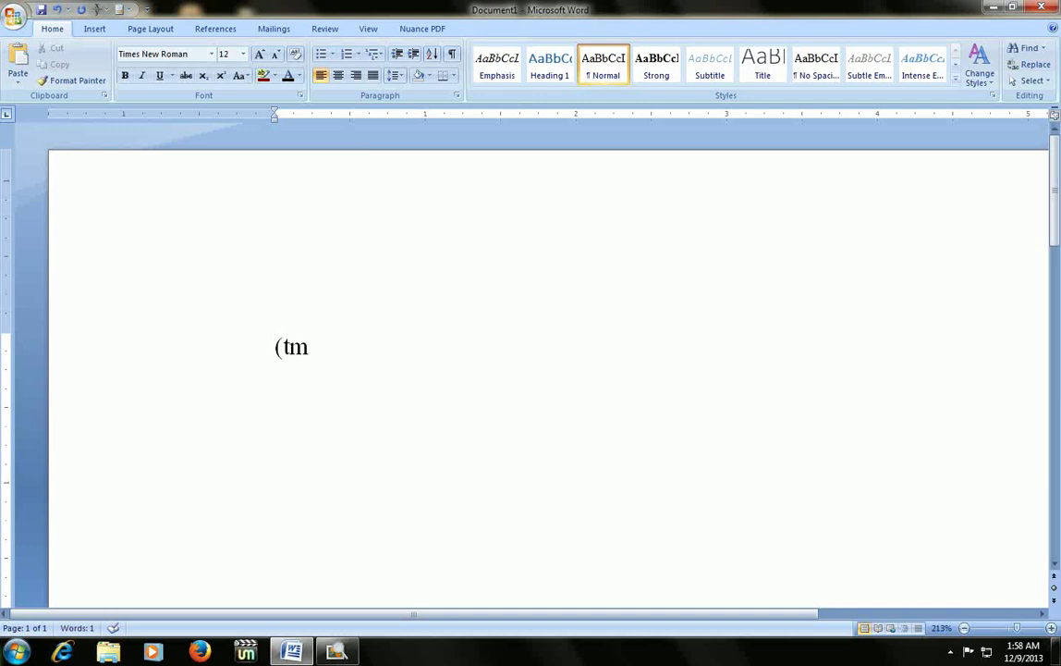
pyautogui.write(')')
# Step: Enter ™, © and ® from (tm), (c) and (r), one per line
pyautogui.press('BackSpace')
pyautogui.press('BackSpace')
pyautogui.press('BackSpace')
pyautogui.press('BackSpace')
pyautogui.press('BackSpace')
pyautogui.write('(tm)')
pyautogui.press('Return')
pyautogui.write('(')
pyautogui.write('c)')
pyautogui.press('Return')
pyautogui.write('(')
pyautogui.write('r)')
pyautogui.press('Return')
pyautogui.write('3/4')
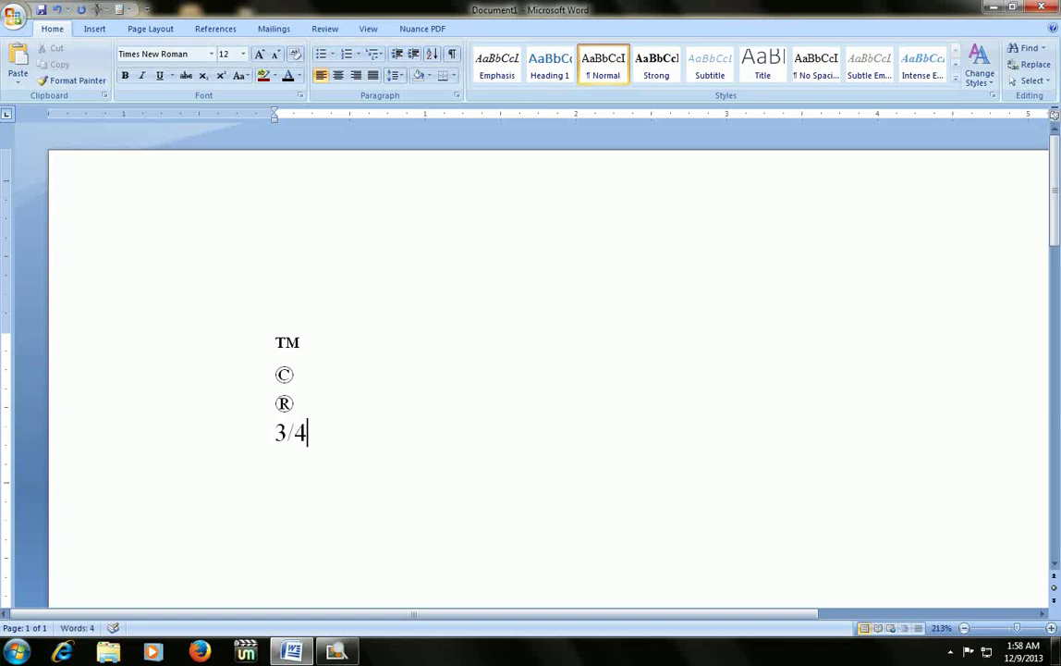
# Step: Enter ¾ and ½ from 3/4 and 1/2 on separate lines
pyautogui.press('space')
pyautogui.press('Return')
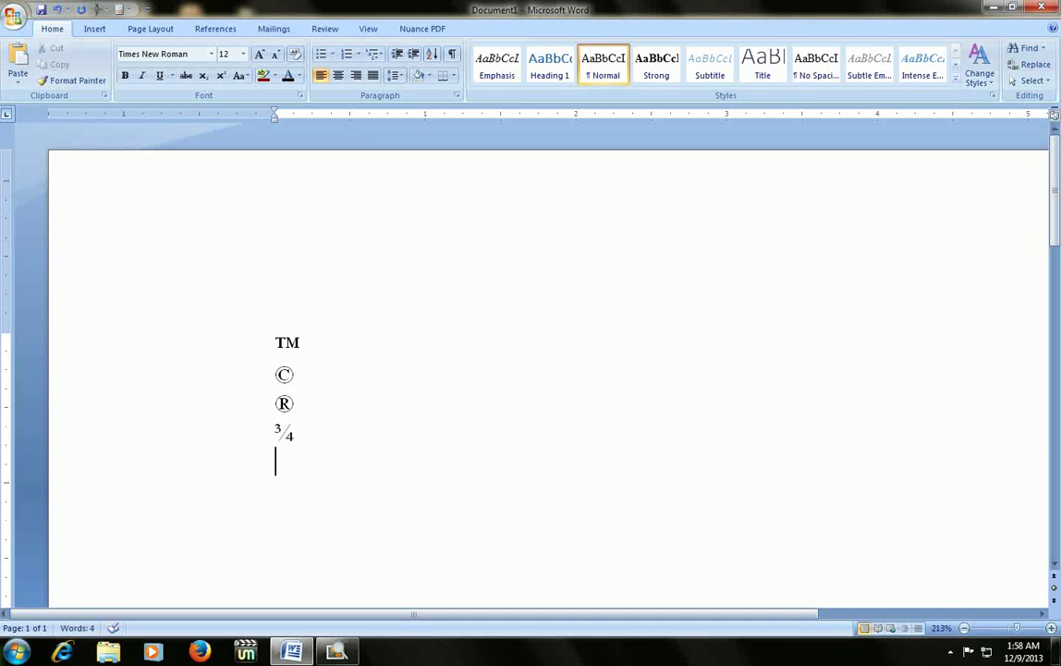
pyautogui.write('1/')
pyautogui.write('2')
pyautogui.press('space')
pyautogui.press('Return')
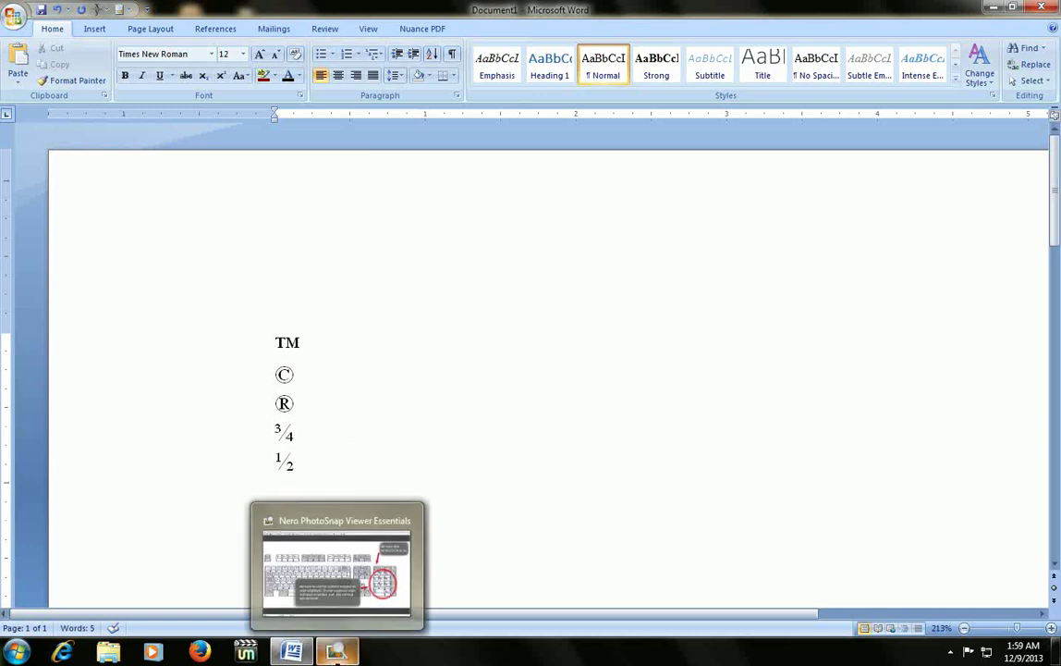
pyautogui.click(336, 653)
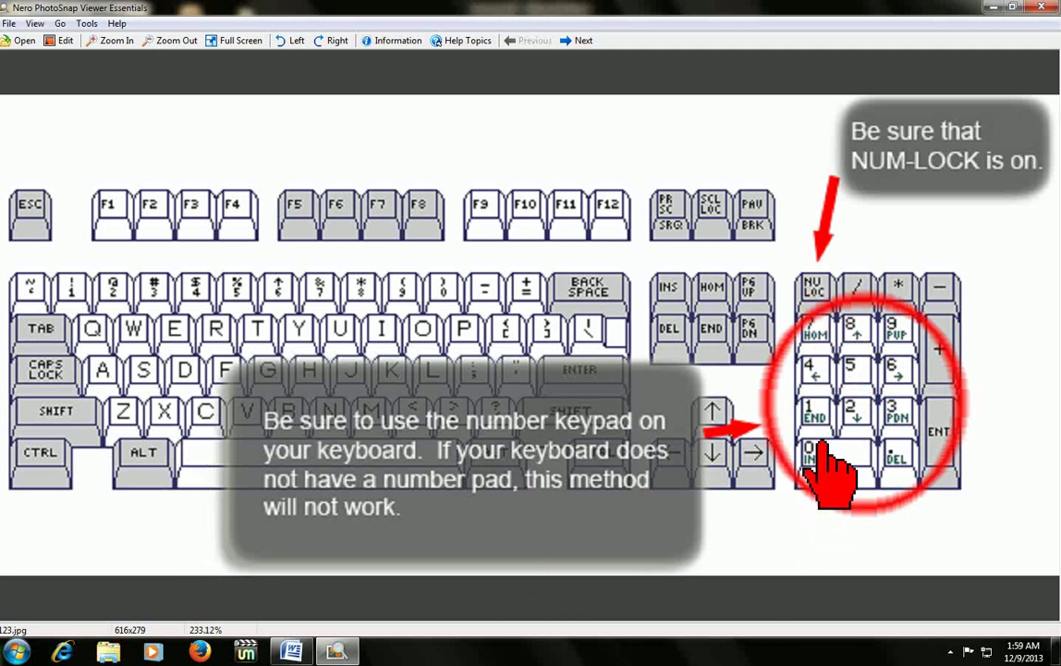
pyautogui.click(292, 651)
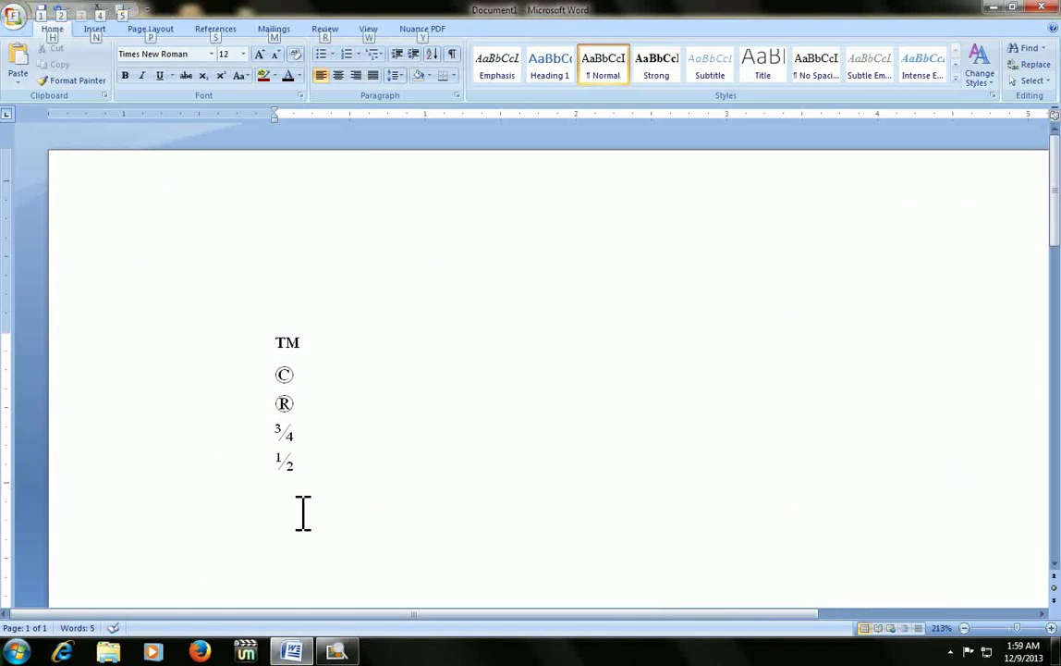
pyautogui.write(':)')
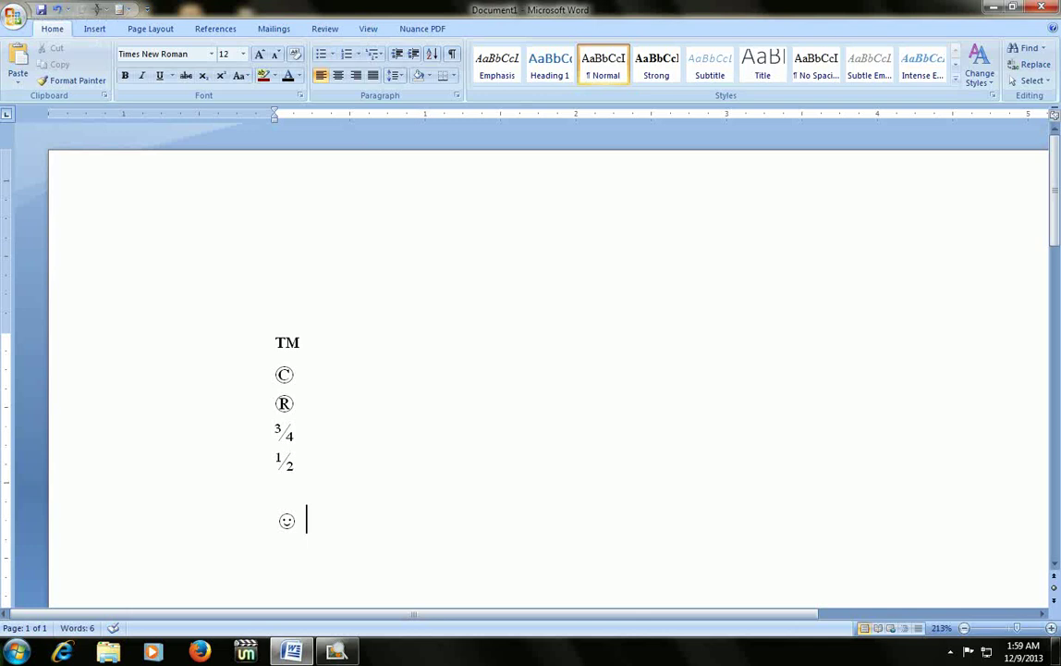
# Step: Add ☼ (Alt+15), ♀ (Alt+12) and ♂ (Alt+11) on separate lines
pyautogui.press('Return')
pyautogui.write(':-)')
pyautogui.write('♀')
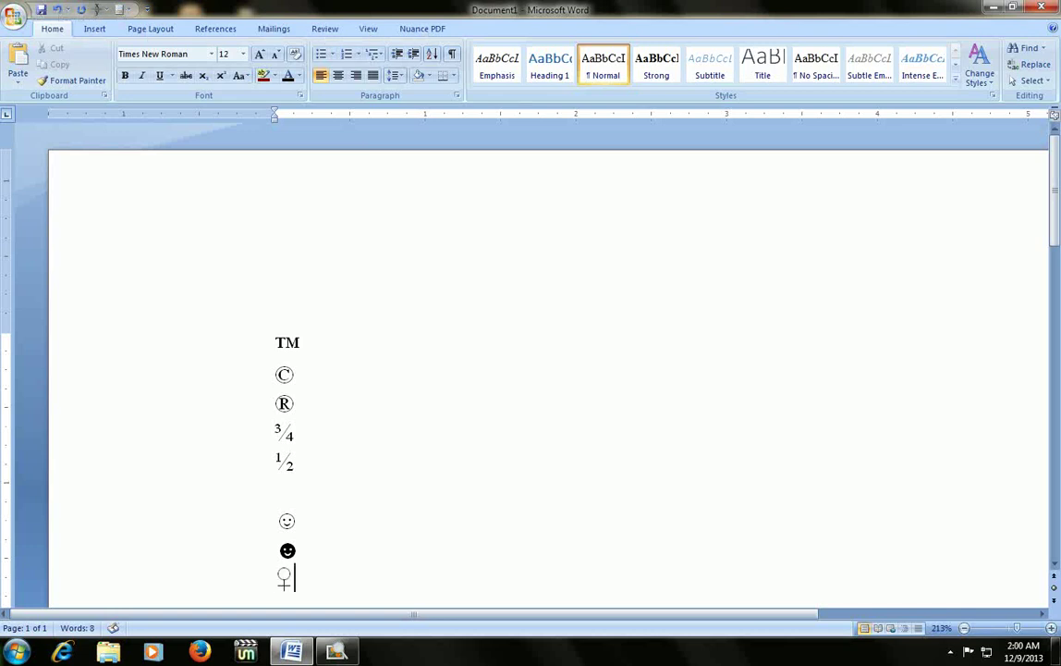
pyautogui.scroll(-3, 304, 512)
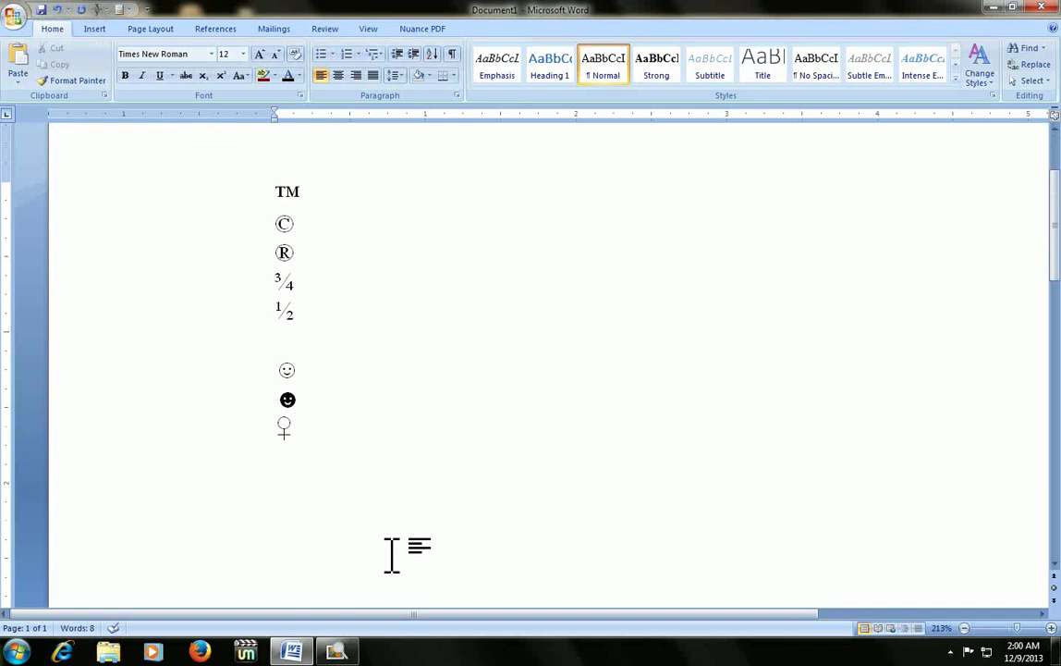
pyautogui.press('BackSpace')
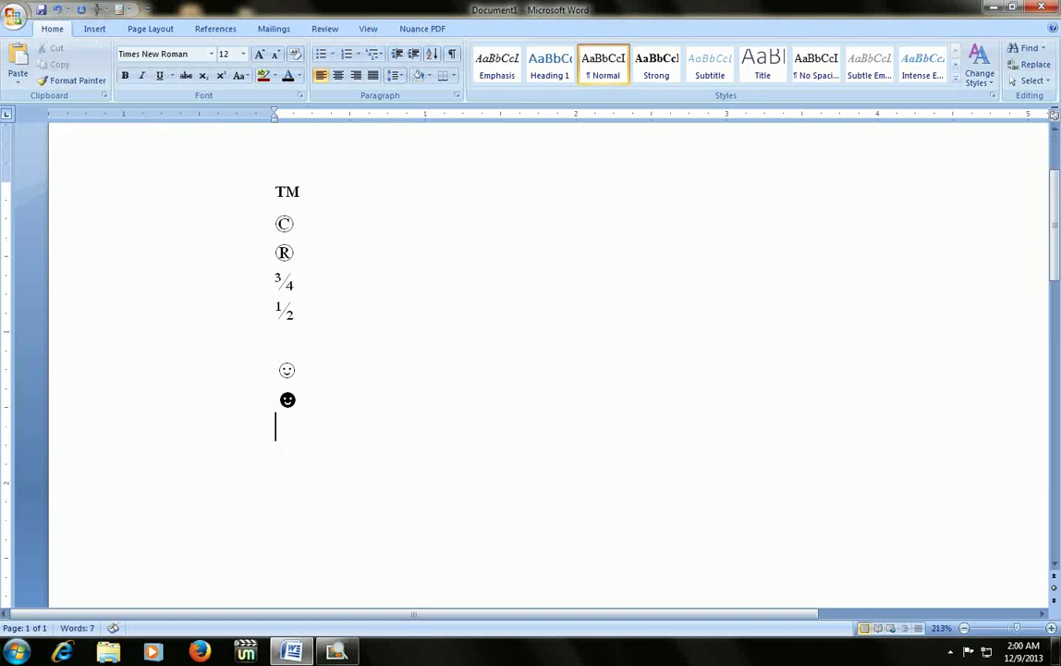
pyautogui.write('☼')
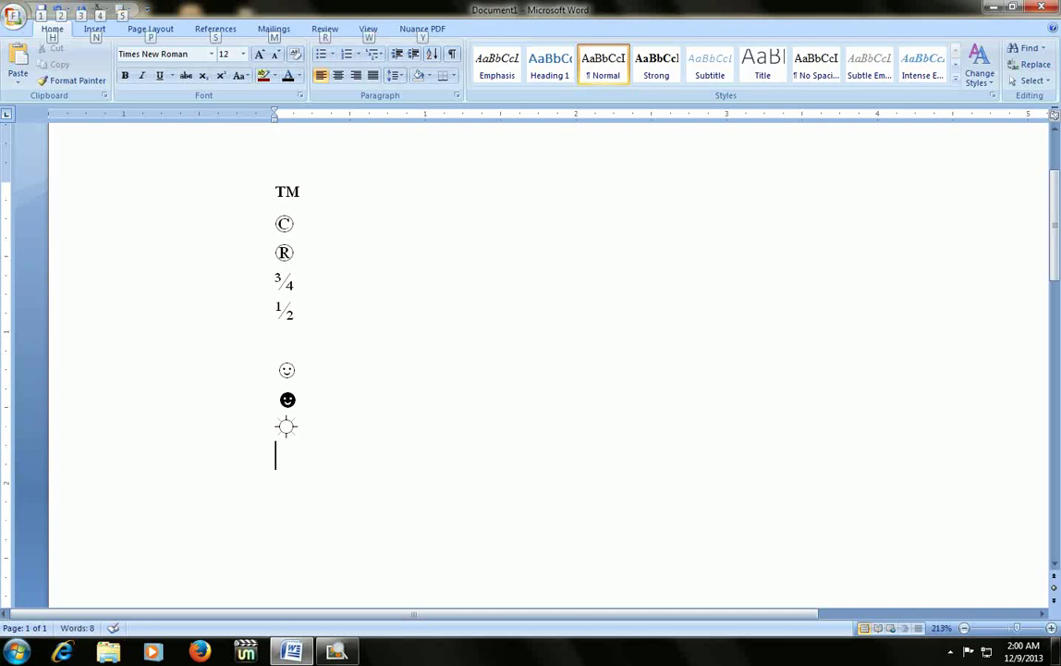
pyautogui.write('♀')
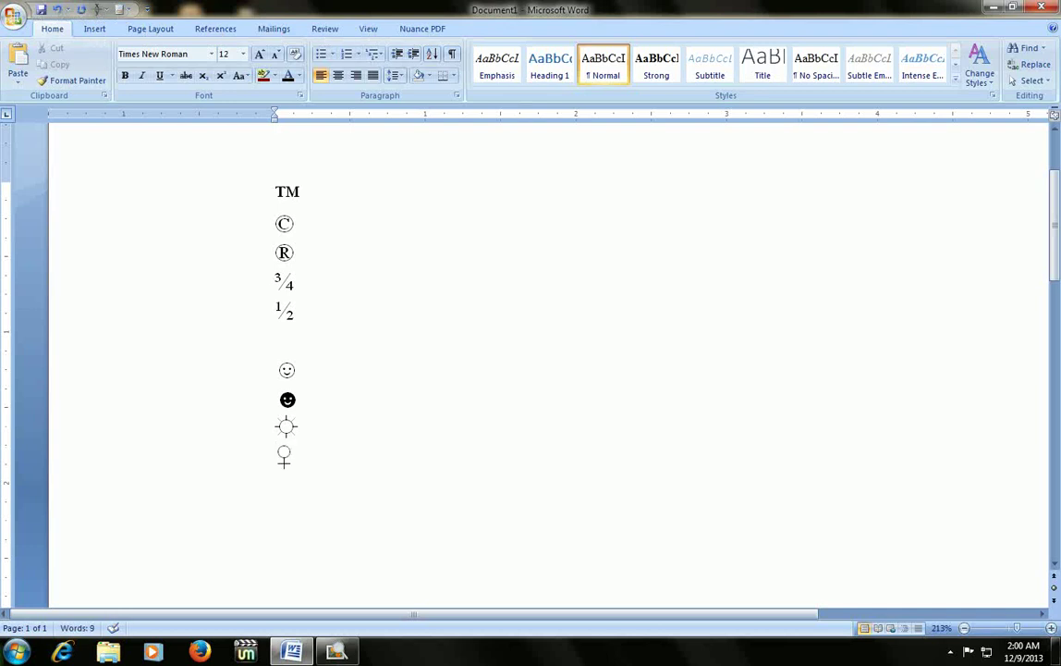
pyautogui.press('Return')
pyautogui.press('alt')
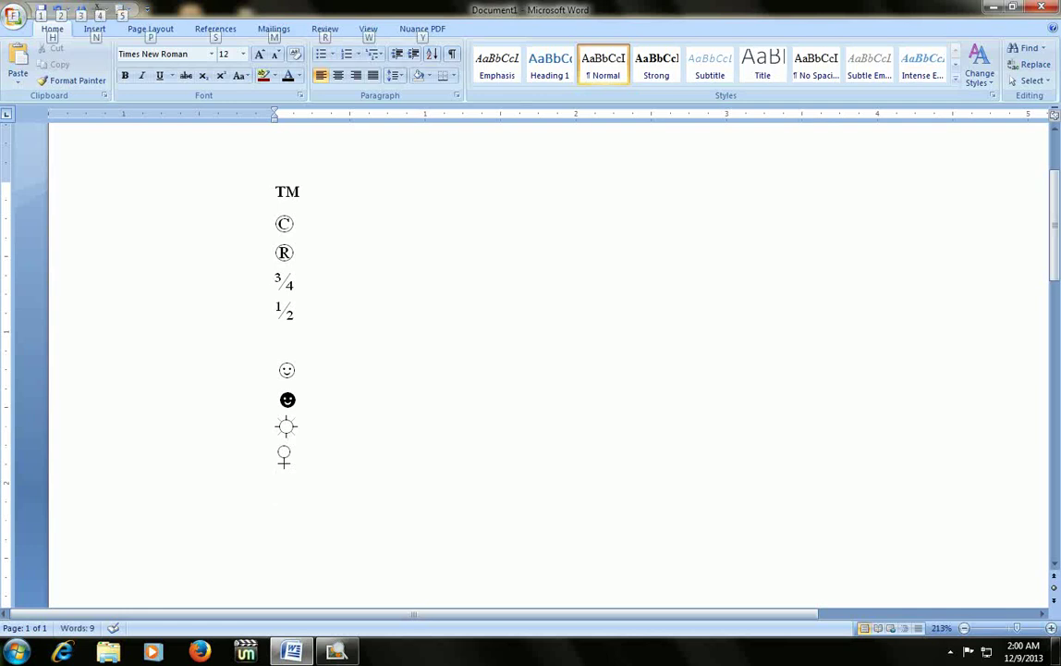
pyautogui.press('alt+KP_1')
pyautogui.press('alt+KP_1')
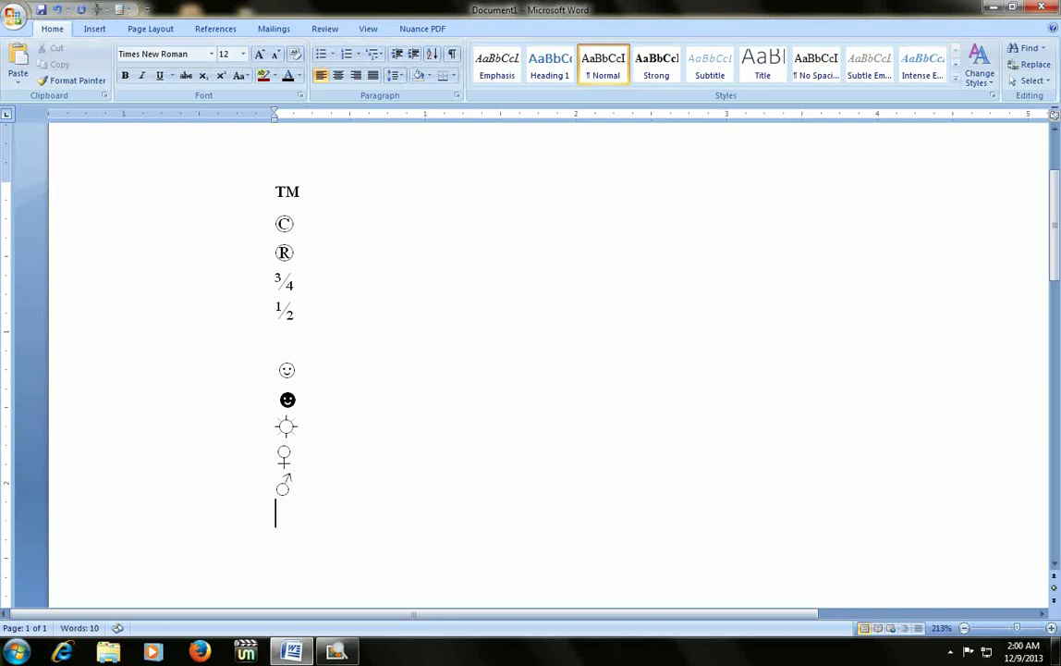
pyautogui.press('alt')
# Step: Add ♣ (Alt+5), ♥ (Alt+3) and ♦ (Alt+4) on separate lines, plus a blank line
pyautogui.press('alt+KP_5')
pyautogui.press('Return')
pyautogui.write('♥')
pyautogui.press('Return')
pyautogui.press('alt')
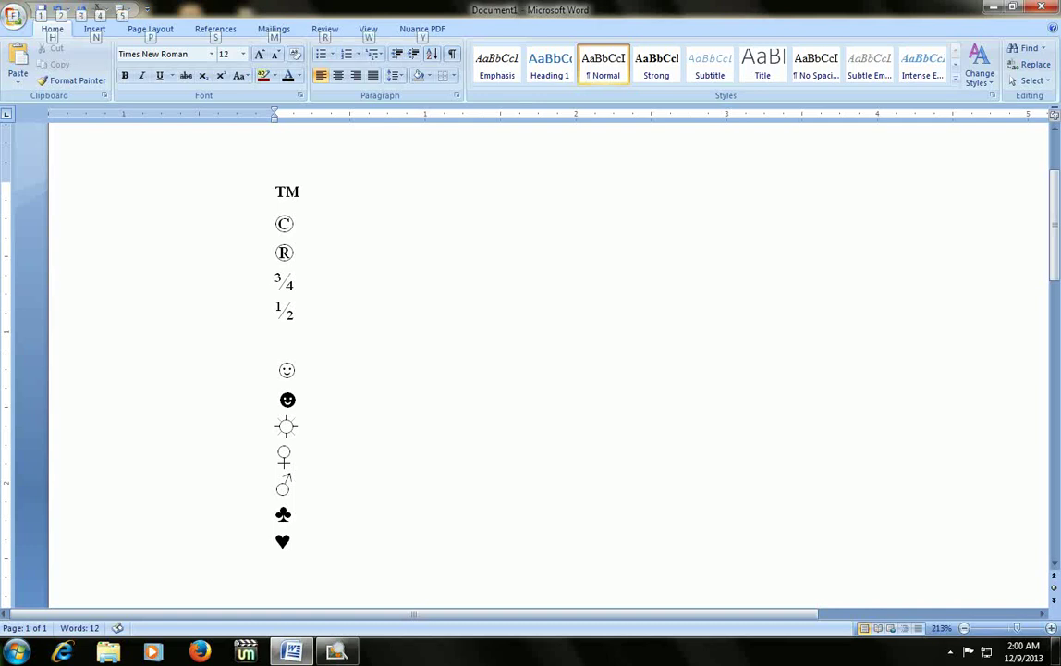
pyautogui.write('♦')
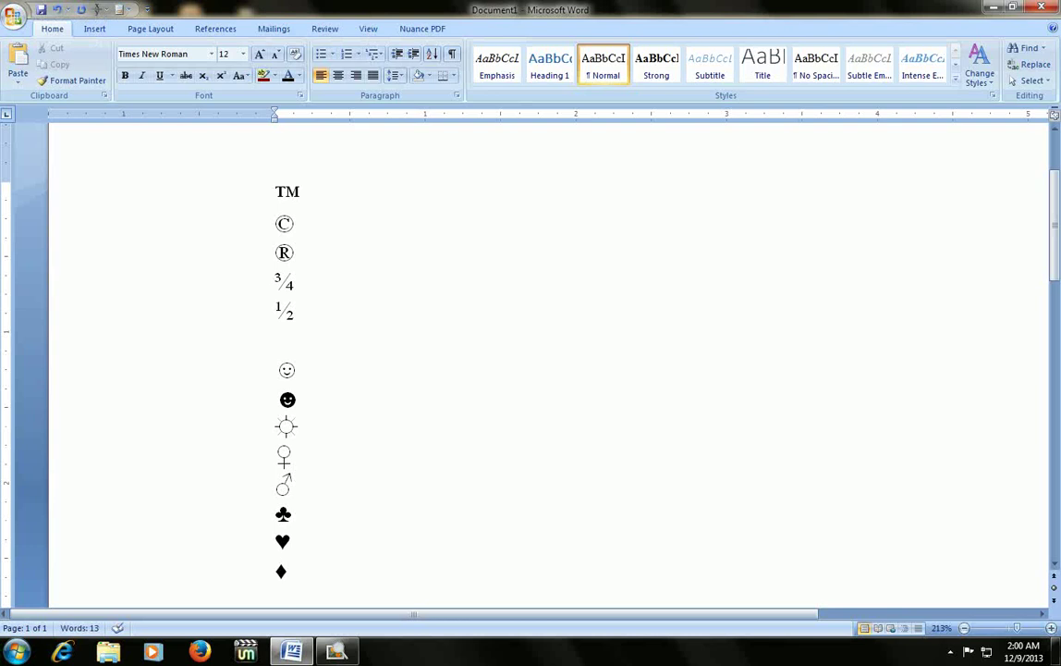
pyautogui.press('Return')
pyautogui.press('Return')
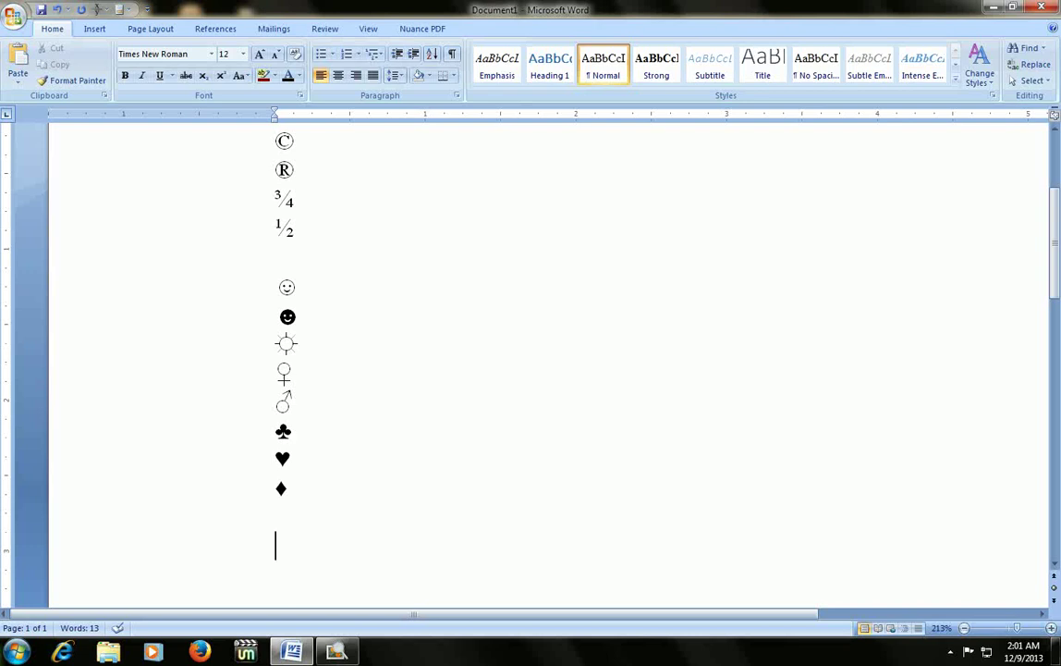
# Step: Insert ↑ (Alt+24) and ↓ (Alt+25) on separate lines
pyautogui.press('alt')
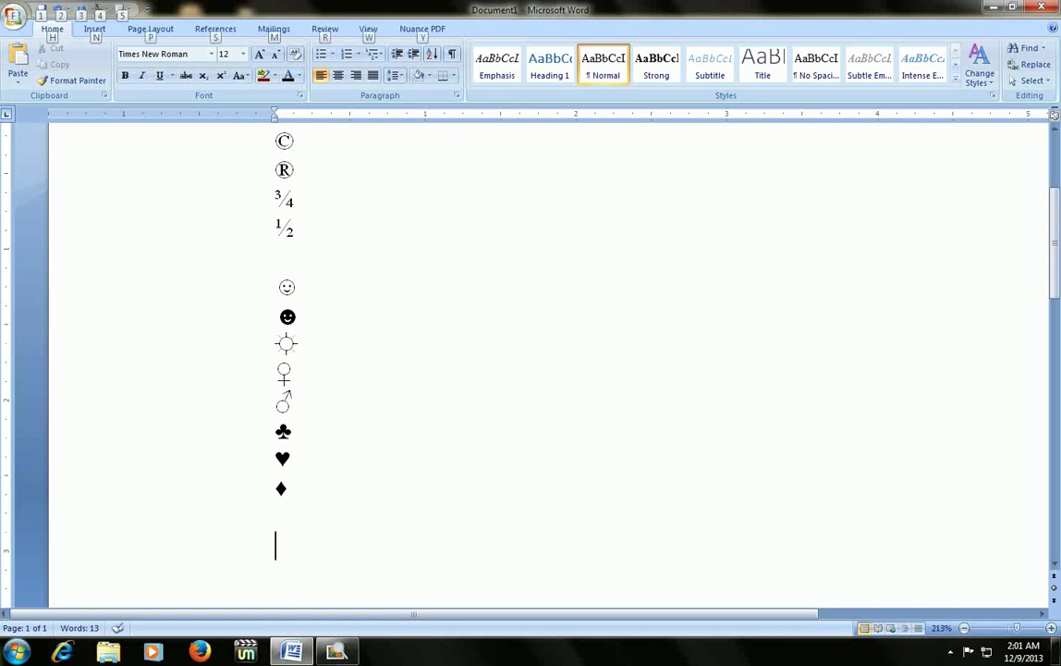
pyautogui.write('↑')
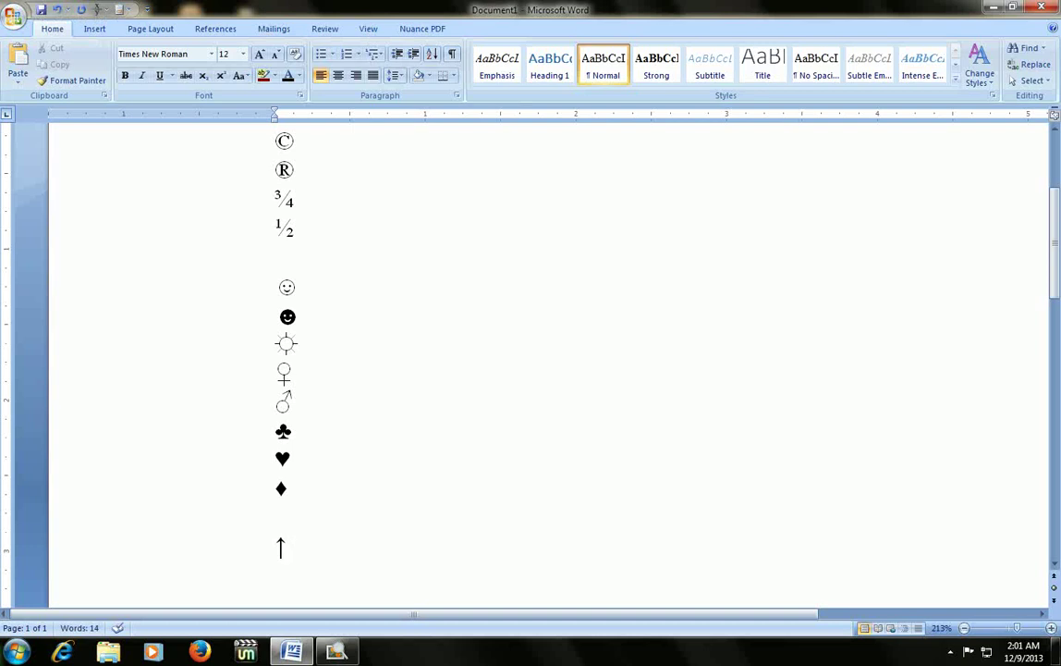
pyautogui.press('Return')
pyautogui.press('alt')
pyautogui.write('↓')
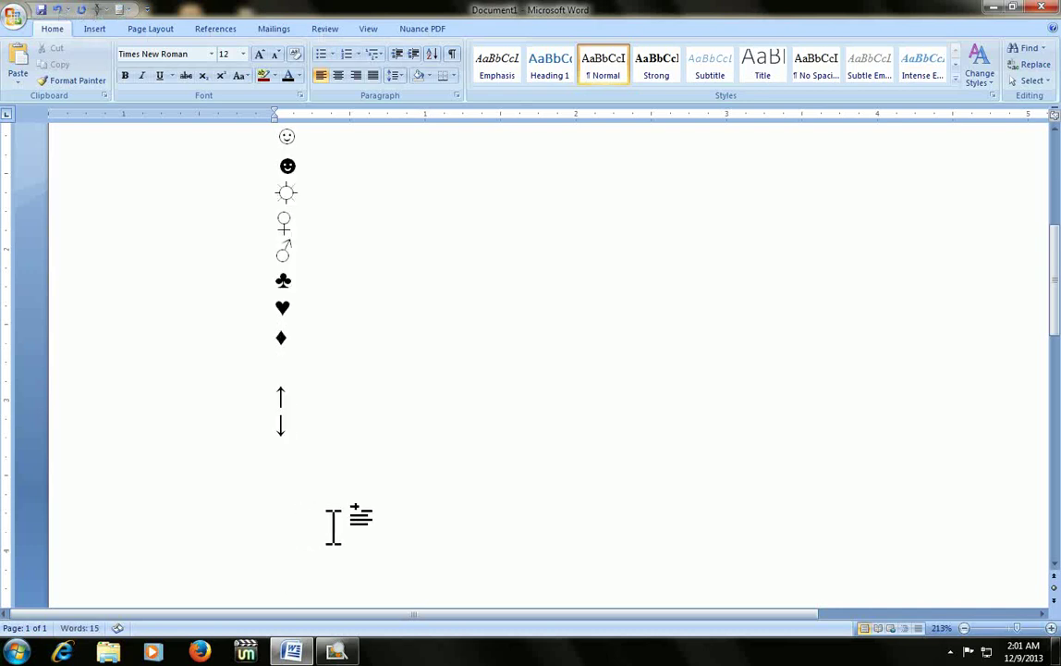
pyautogui.scroll(3, 333, 522)
pyautogui.scroll(1, 332, 523)
pyautogui.moveTo(298, 614); pyautogui.dragTo(185, 615)
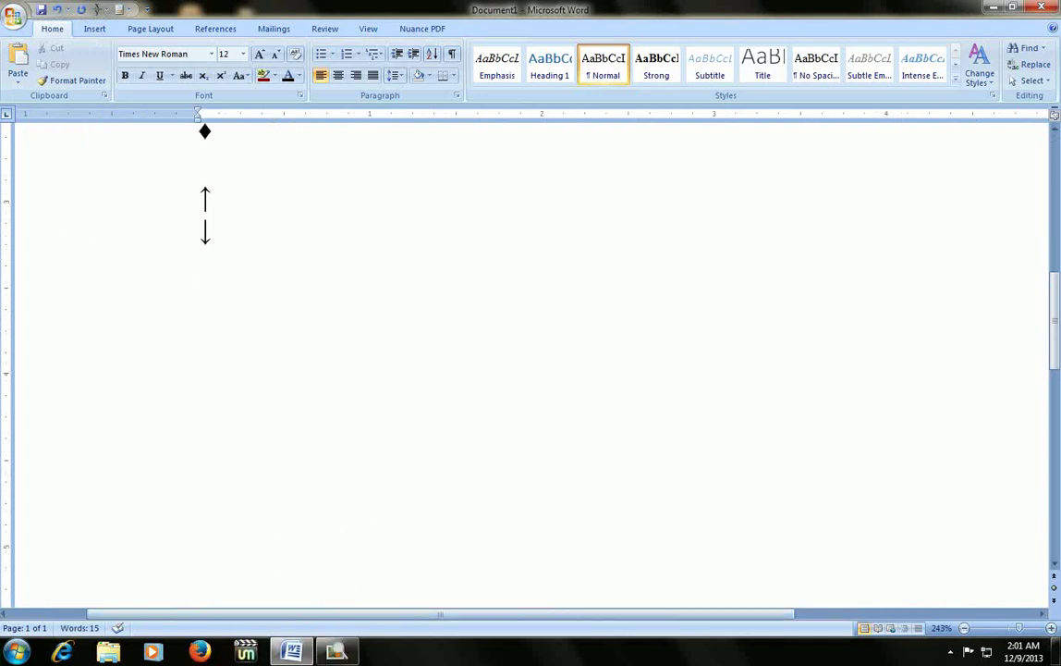
# Step: Add ← (Alt+27), → (Alt+26), ↕ (Alt+18) and ↔ (Alt+29), one per line
pyautogui.press('Return')
pyautogui.write('←')
pyautogui.press('Return')
pyautogui.write('→')
pyautogui.press('Return')
pyautogui.write('↕')
pyautogui.press('Return')
pyautogui.press('alt')
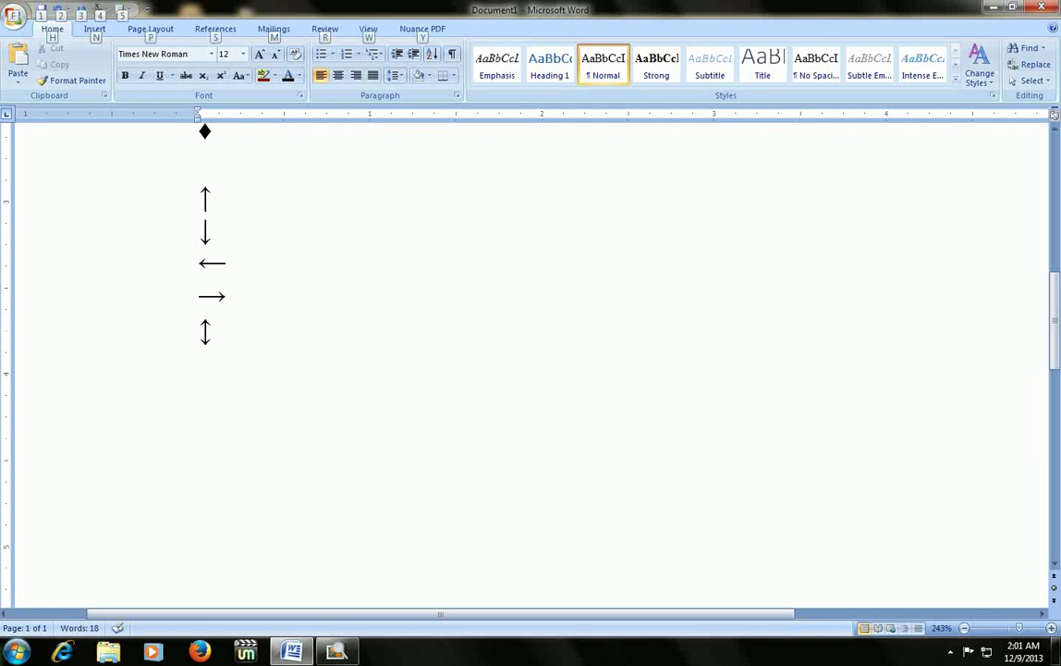
pyautogui.press('alt')
pyautogui.write('↔')
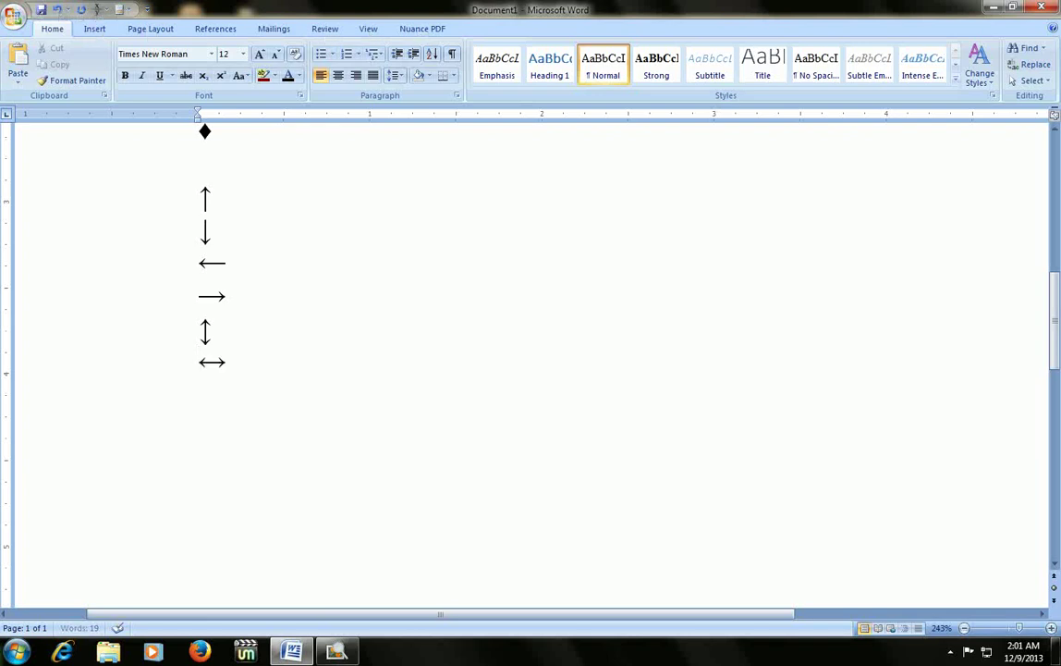
pyautogui.press('Return')
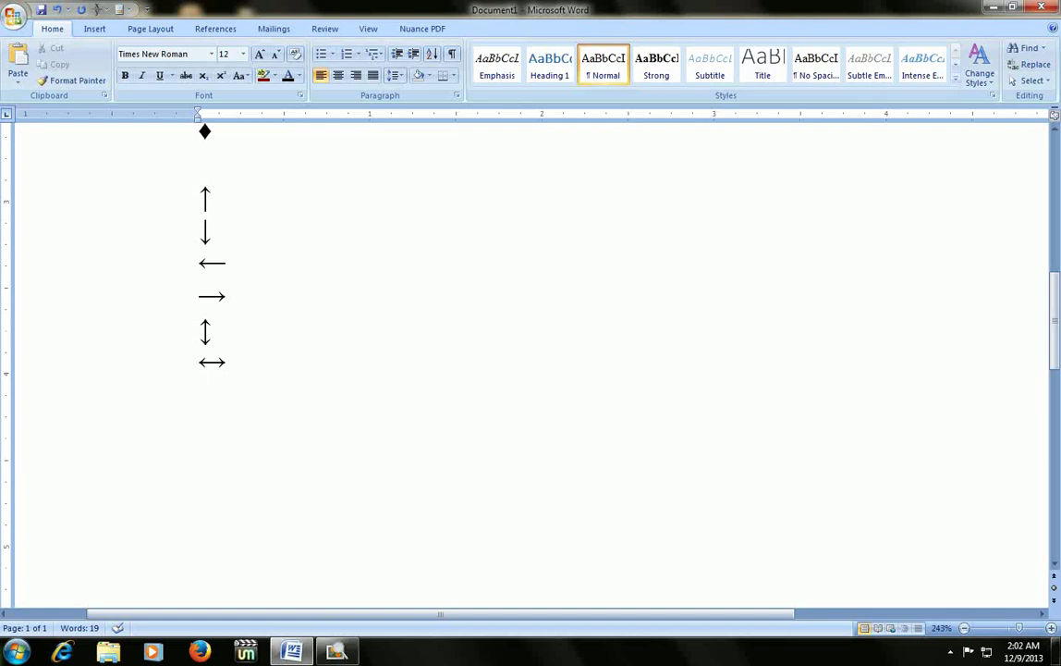